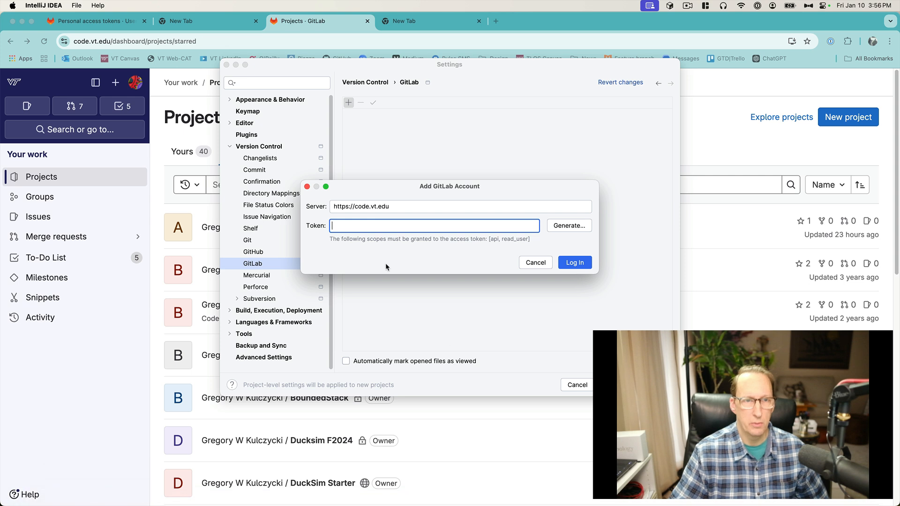
# Step: Cancel the Add GitLab Account dialog and close the Settings window
pyautogui.click(537, 263)
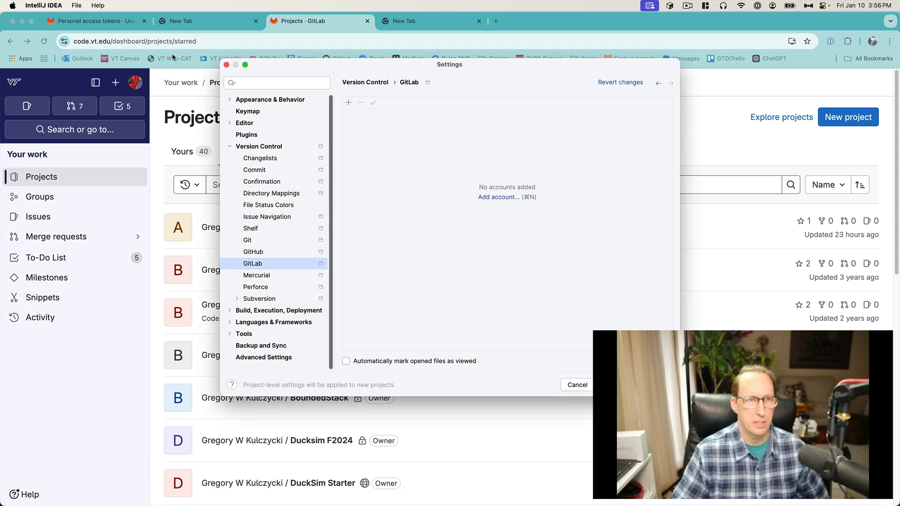
pyautogui.click(225, 65)
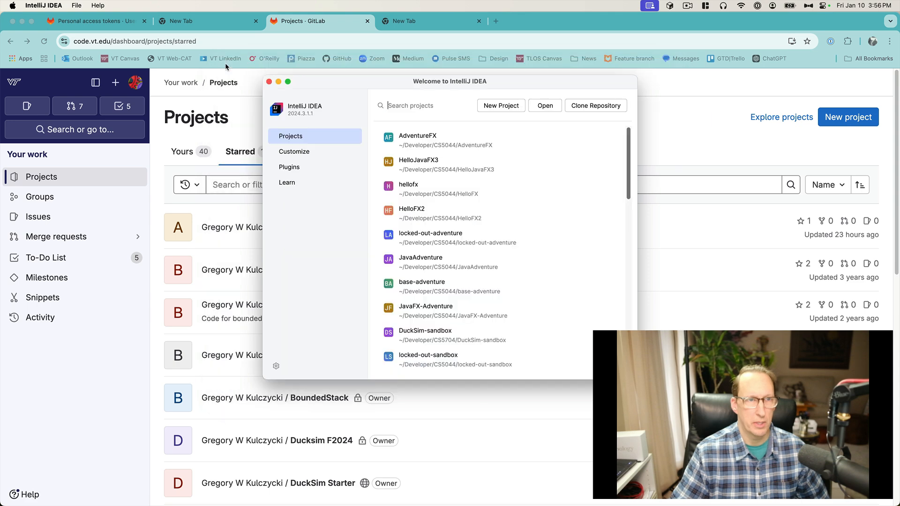
# Step: Open the IDE settings and navigate to the GitLab page under Version Control
pyautogui.click(43, 5)
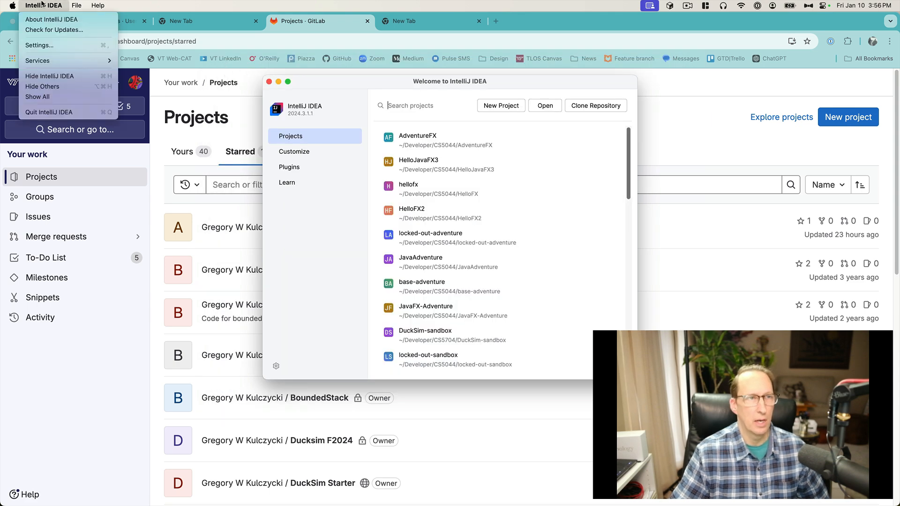
pyautogui.click(40, 44)
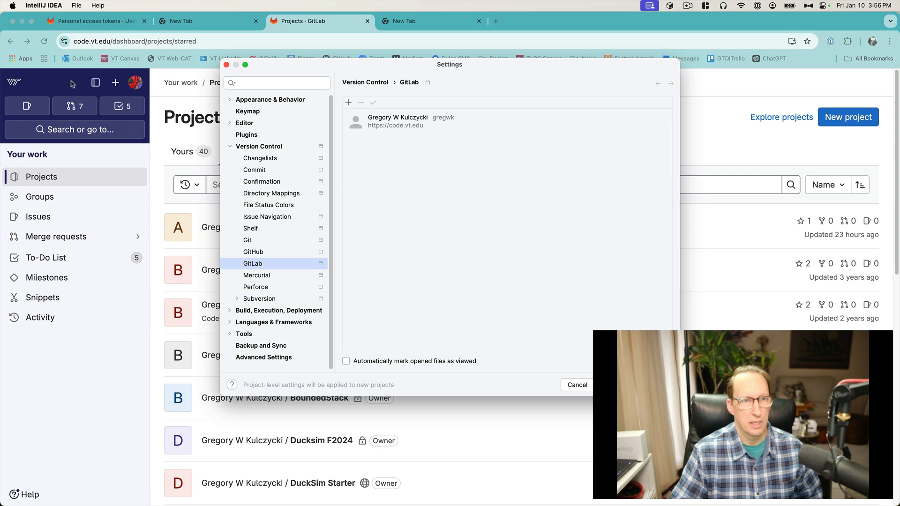
pyautogui.click(229, 146)
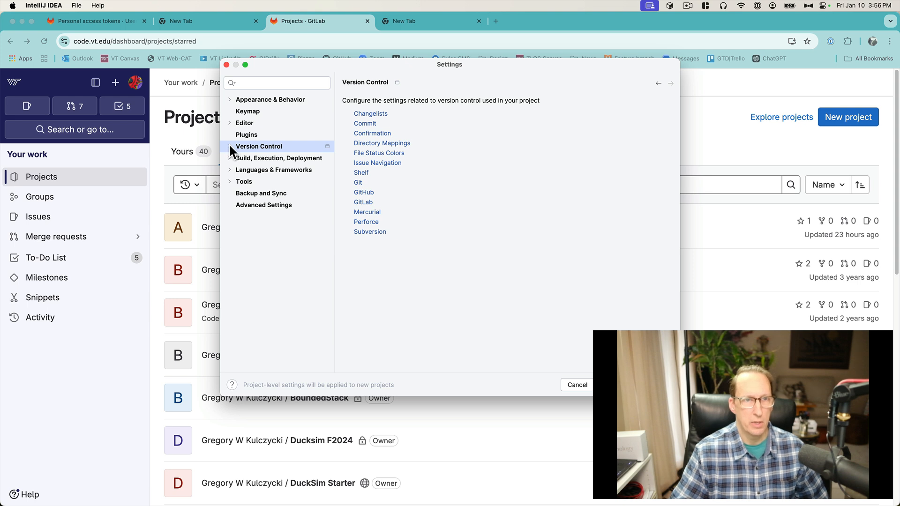
pyautogui.click(229, 146)
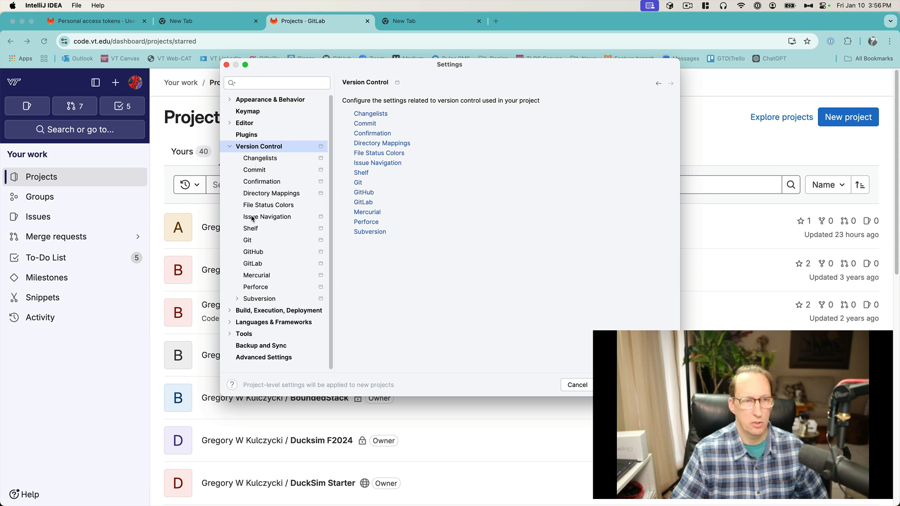
pyautogui.click(255, 265)
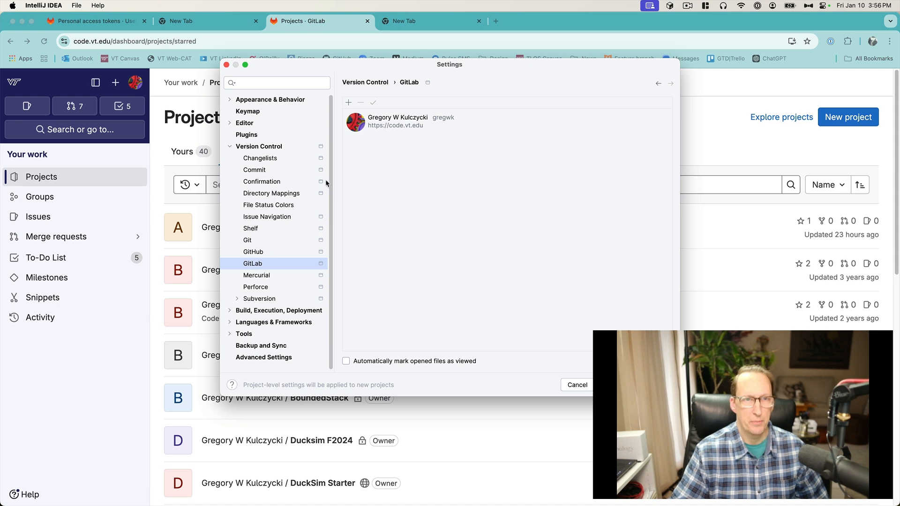
# Step: Select the existing code.vt.edu GitLab account and remove it
pyautogui.click(388, 123)
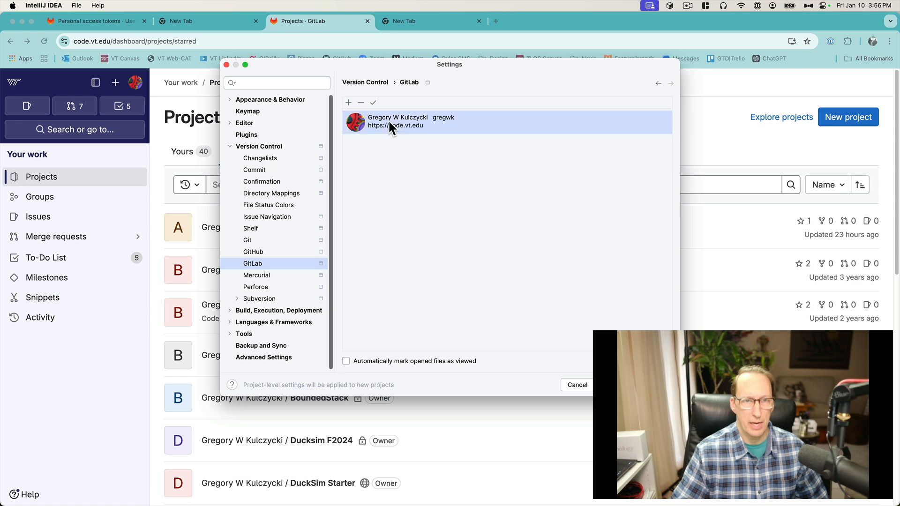
pyautogui.click(360, 102)
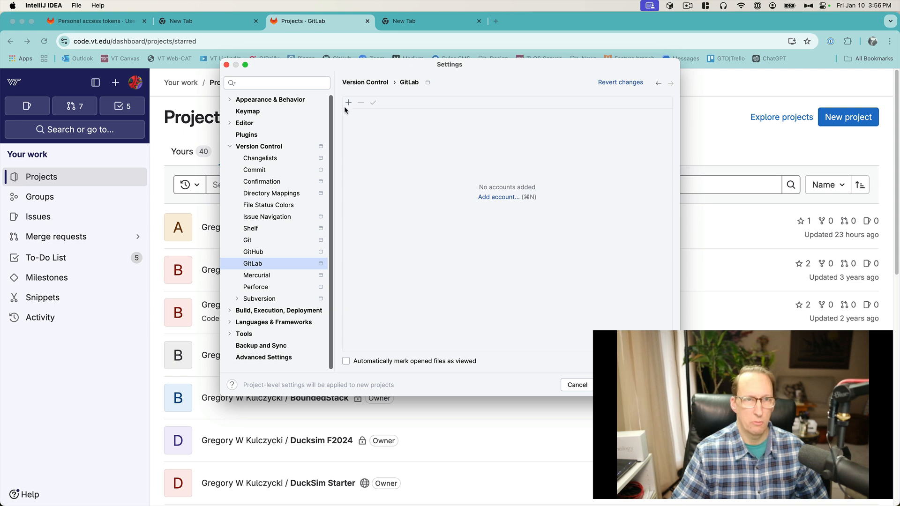
pyautogui.click(349, 103)
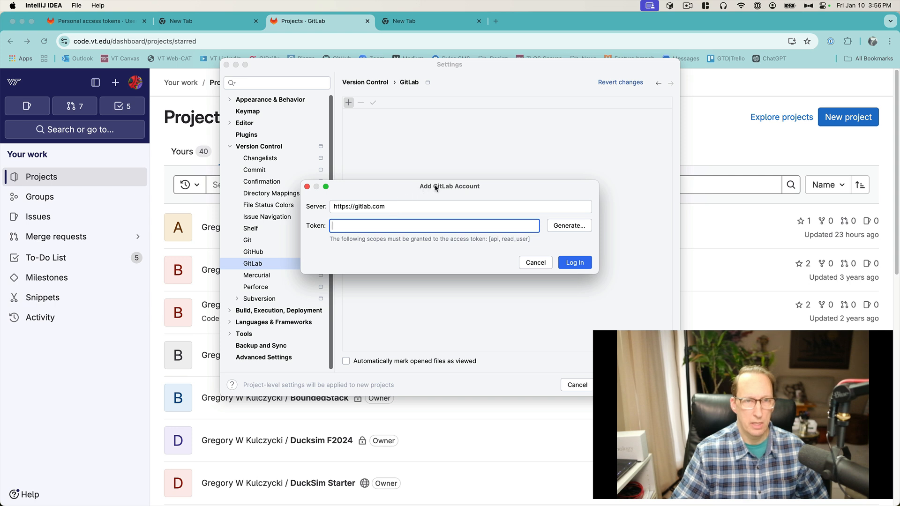
pyautogui.click(390, 205)
pyautogui.press('BackSpace')
pyautogui.press('BackSpace')
pyautogui.press('BackSpace')
pyautogui.press('BackSpace')
pyautogui.press('BackSpace')
pyautogui.press('BackSpace')
pyautogui.press('BackSpace')
pyautogui.press('BackSpace')
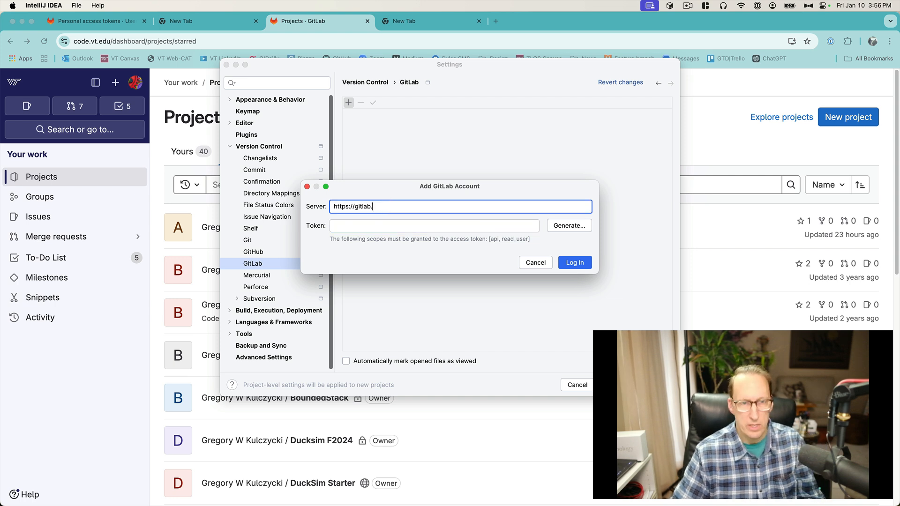
pyautogui.press('BackSpace')
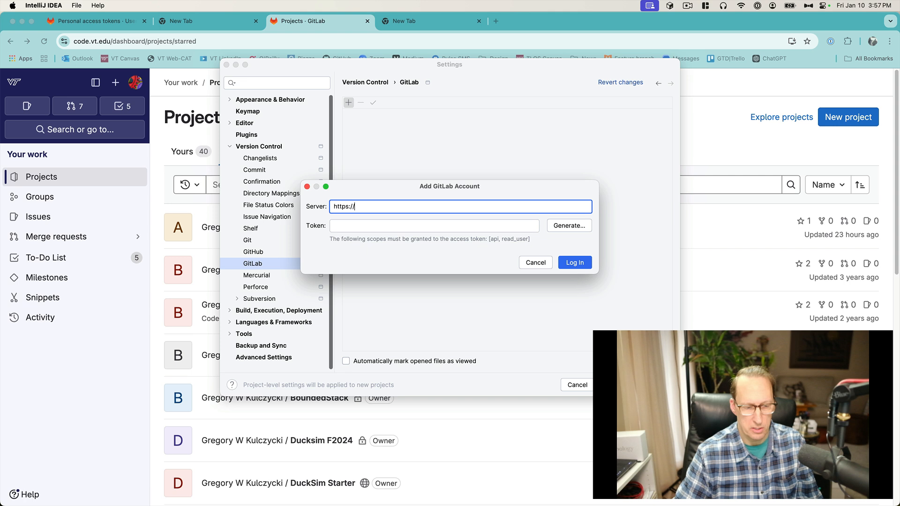
pyautogui.write('vod')
pyautogui.press('BackSpace')
pyautogui.press('BackSpace')
pyautogui.press('BackSpace')
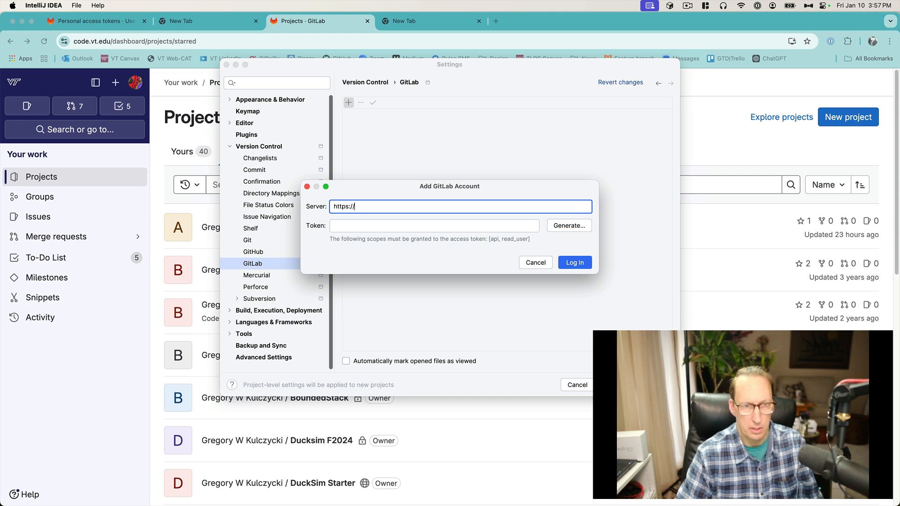
pyautogui.write('code')
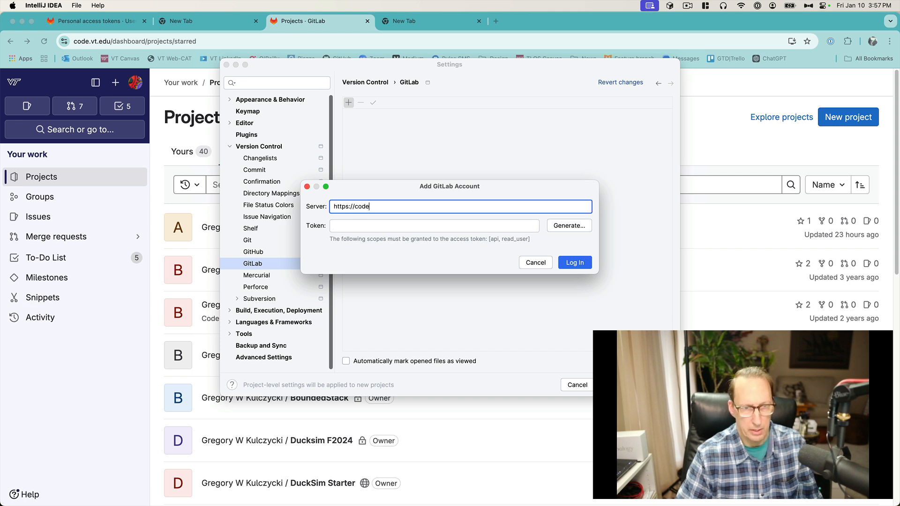
pyautogui.write('.vt.edu')
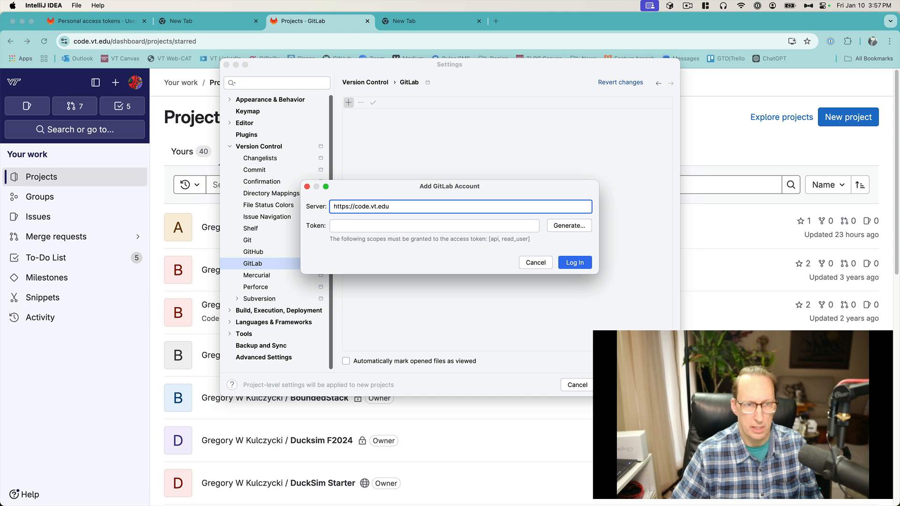
# Step: Request generation of a new access token for this account from the token field
pyautogui.click(381, 226)
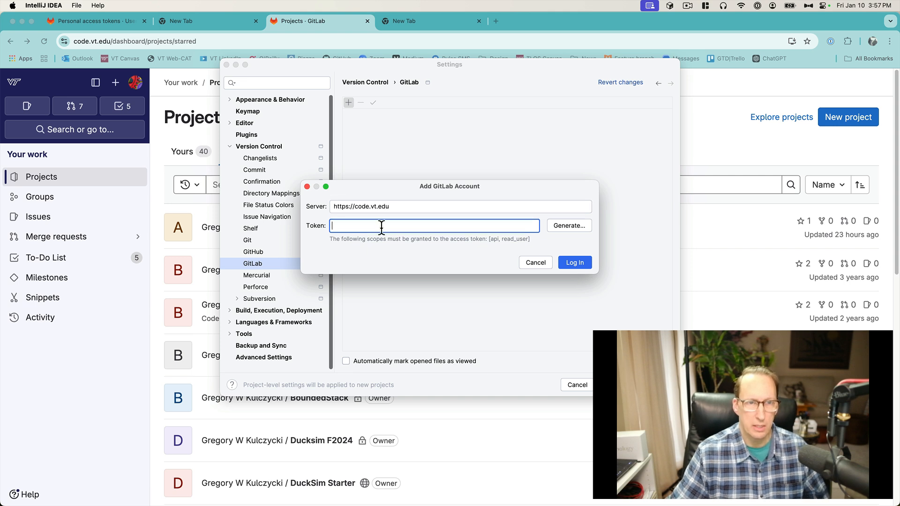
pyautogui.click(568, 226)
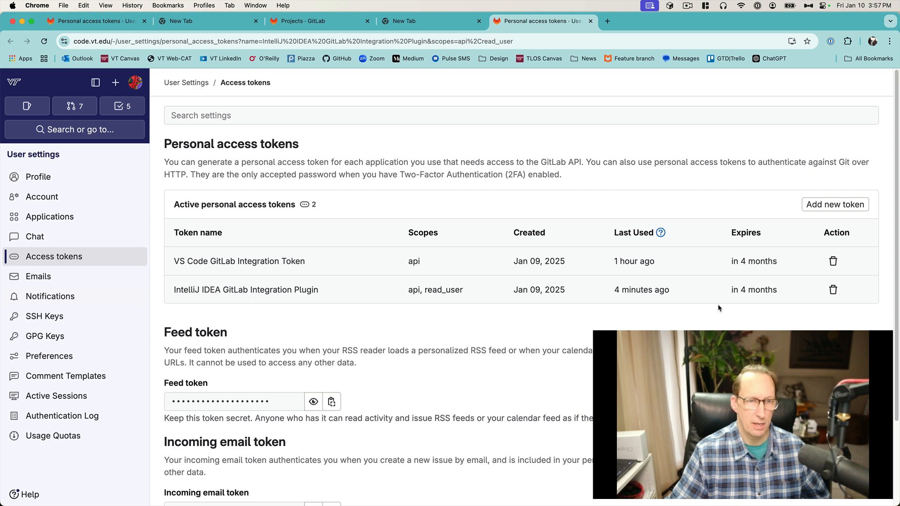
# Step: Revoke the existing IntelliJ IDEA GitLab Integration Plugin personal access token and confirm
pyautogui.click(833, 291)
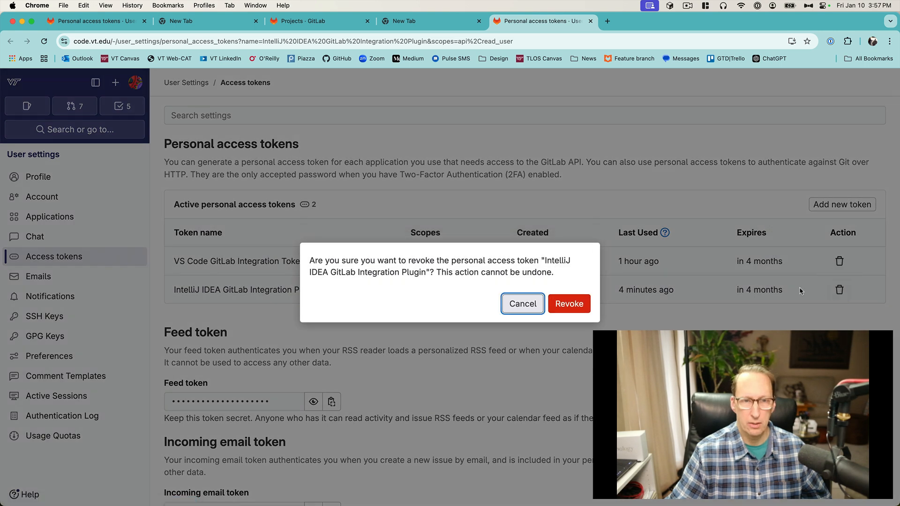
pyautogui.click(587, 314)
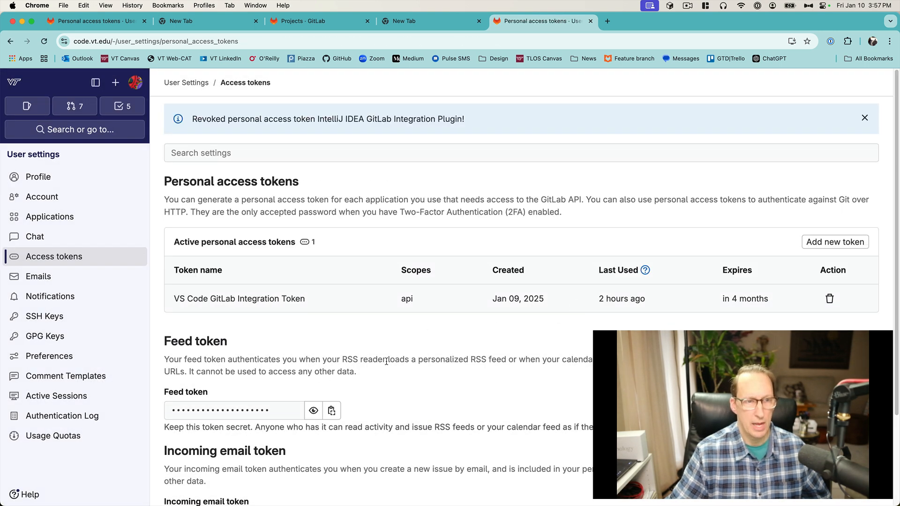
# Step: Add a new personal access token named IntelliJ IDEA GitLab Integration Plugin, copying the name from the notice
pyautogui.click(829, 242)
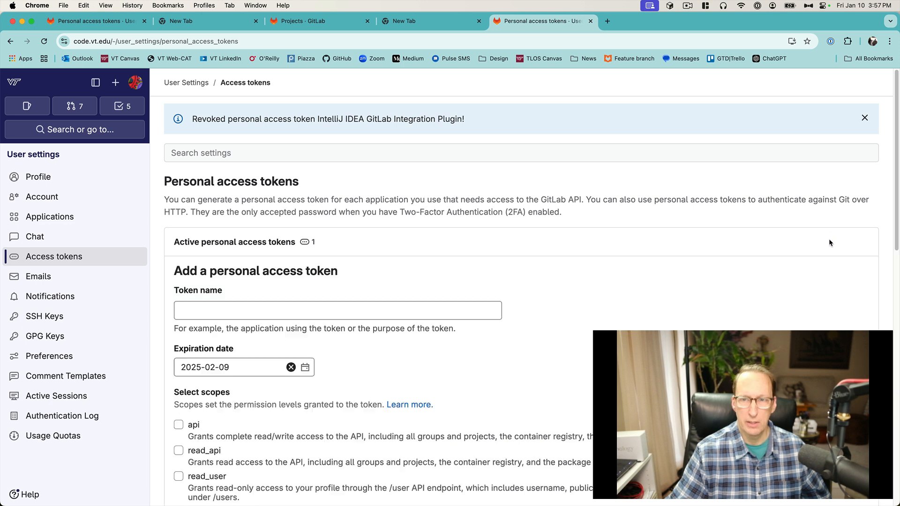
pyautogui.click(310, 309)
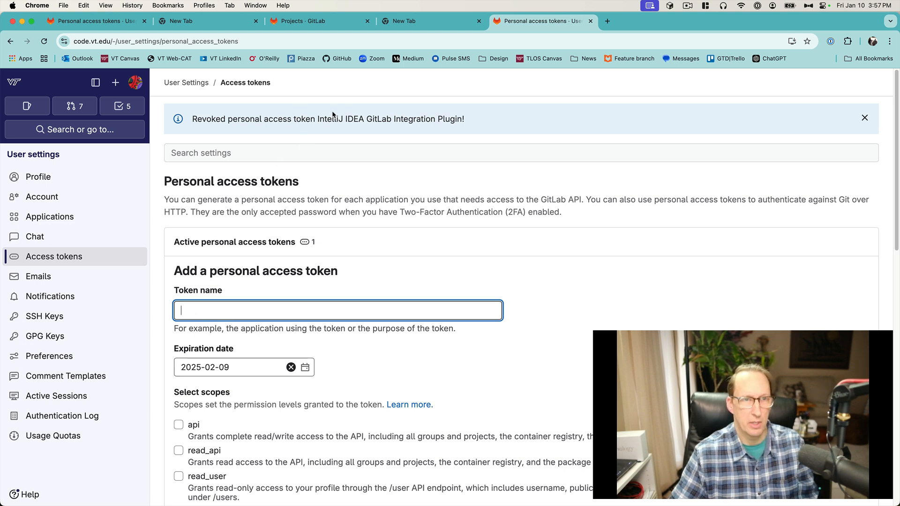
pyautogui.moveTo(328, 117); pyautogui.dragTo(443, 121)
pyautogui.press('super+c')
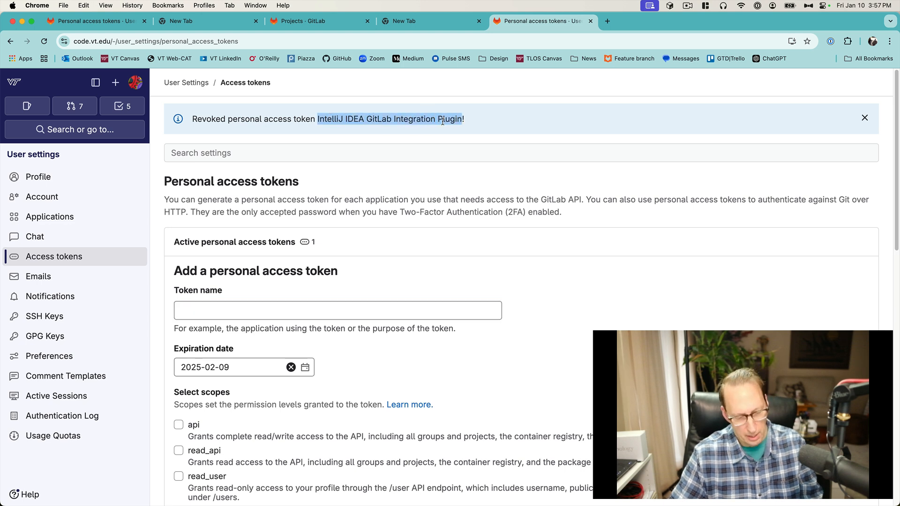
pyautogui.click(312, 313)
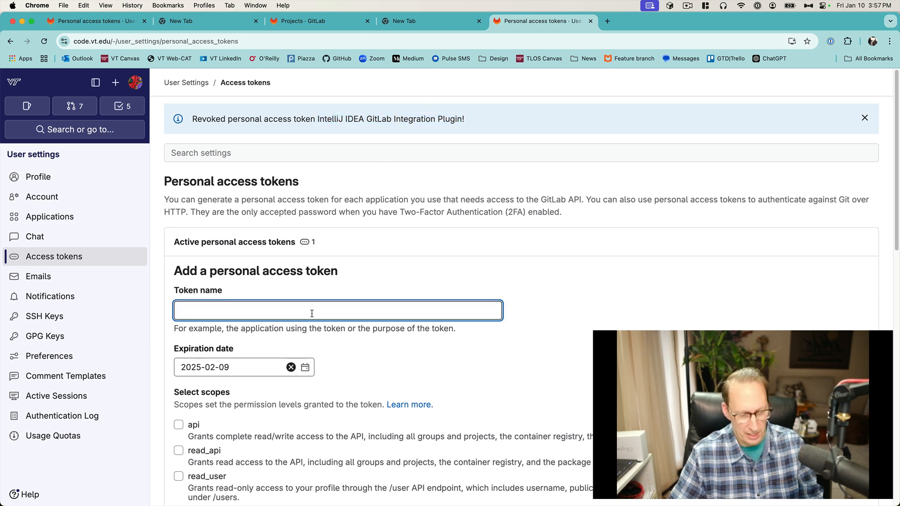
pyautogui.press('super+v')
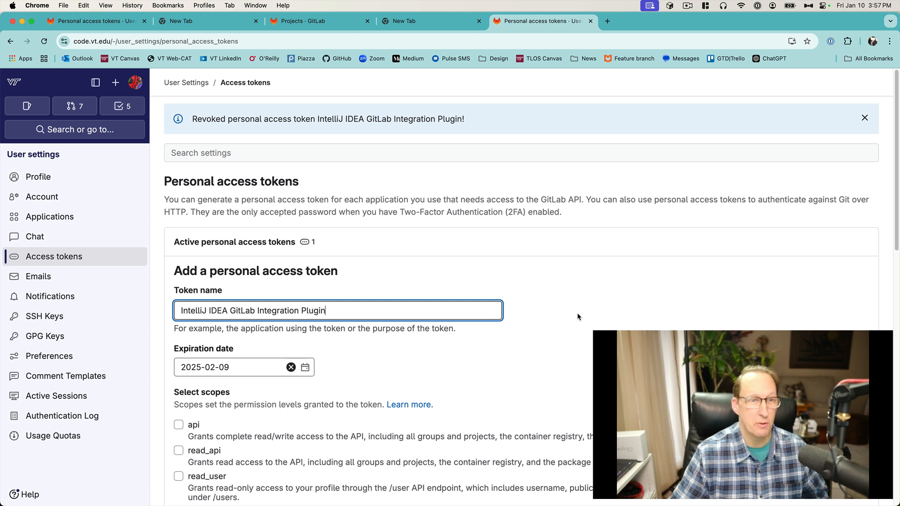
# Step: Set the token's expiration date to 2025-05-31 using the date picker
pyautogui.click(305, 368)
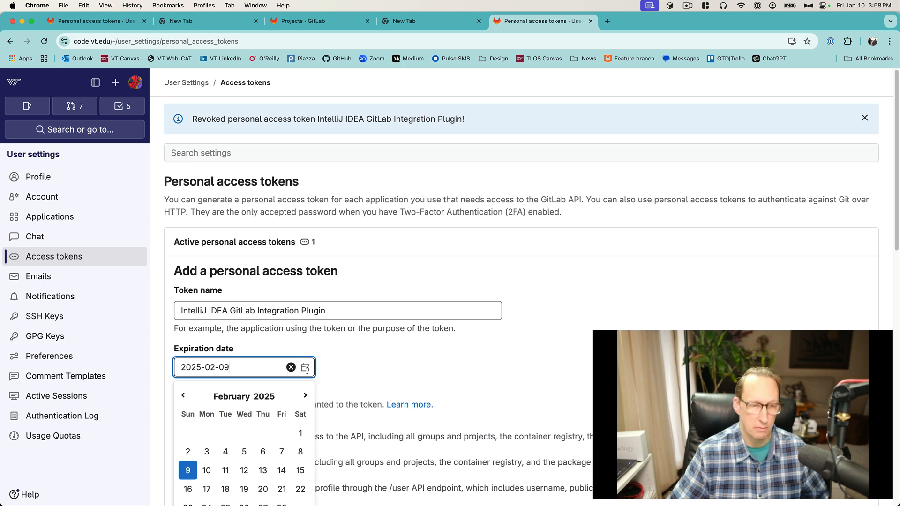
pyautogui.click(305, 395)
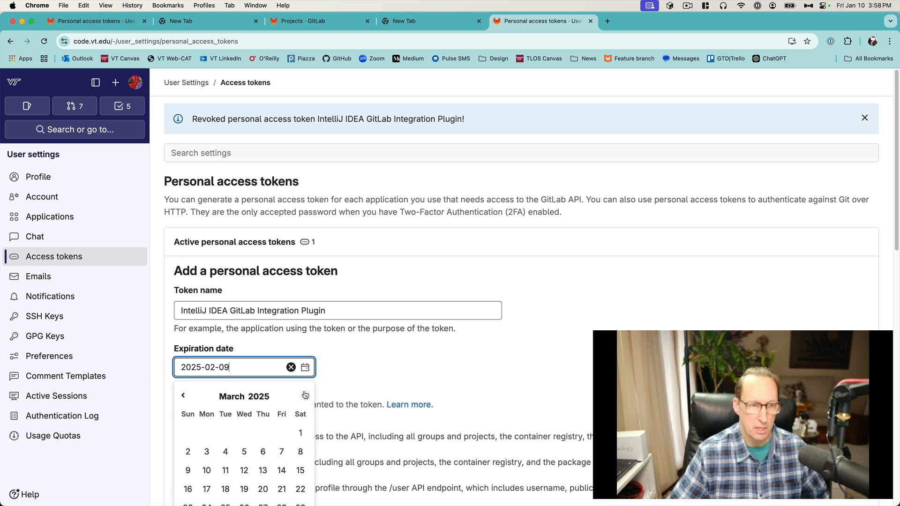
pyautogui.click(304, 395)
pyautogui.click(305, 395)
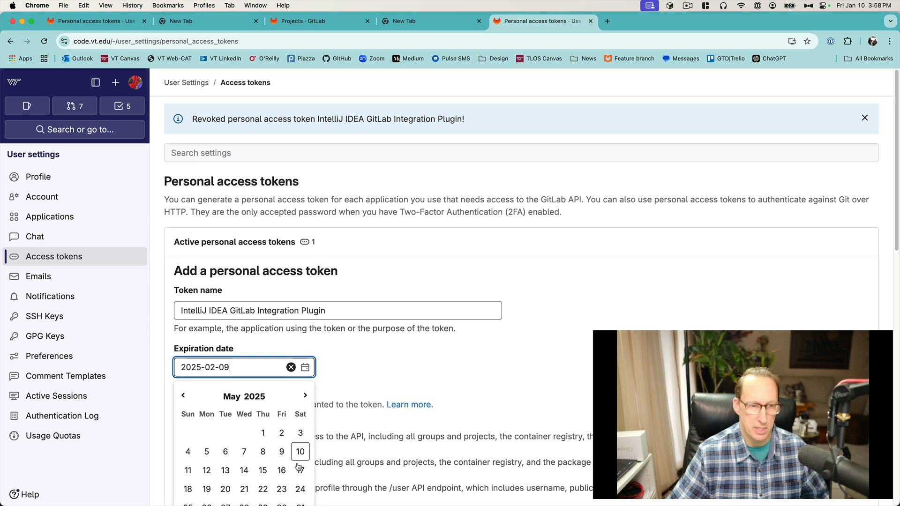
pyautogui.scroll(-1, 292, 457)
pyautogui.scroll(-3, 292, 457)
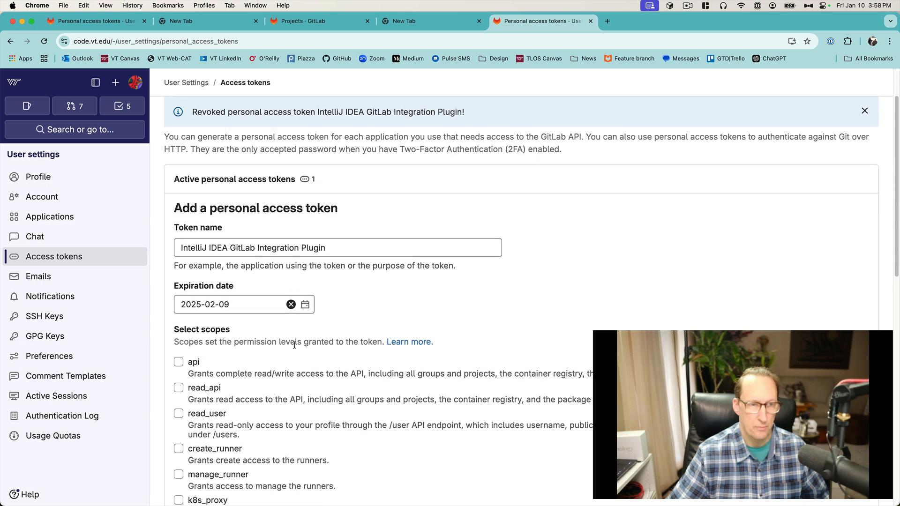
pyautogui.click(305, 306)
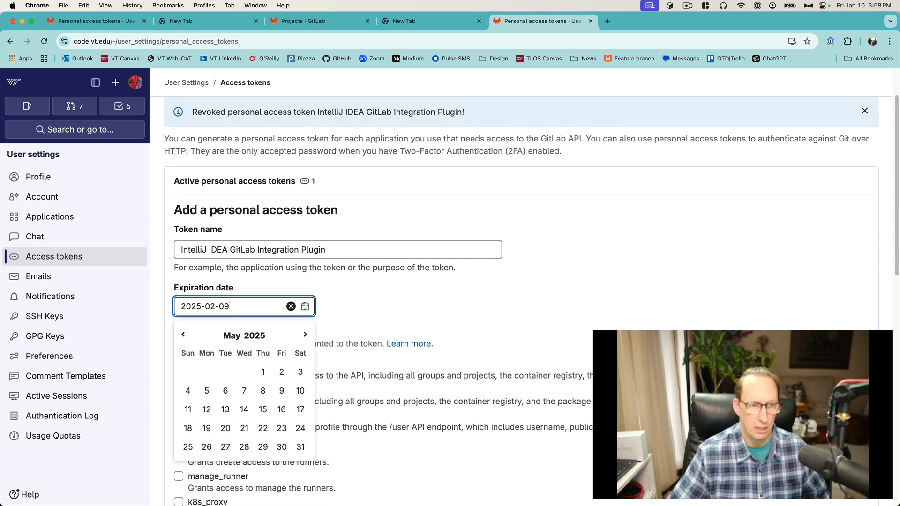
pyautogui.click(300, 447)
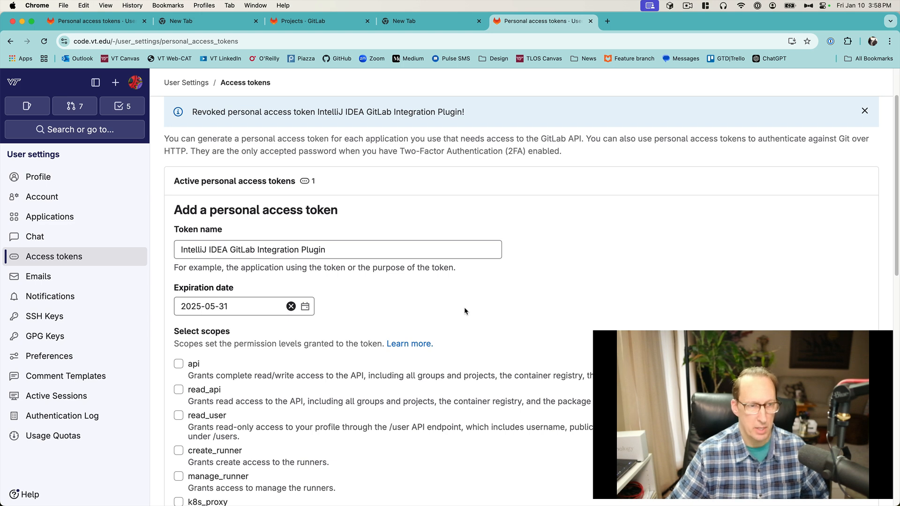
# Step: Select the api and read_user scopes for the token
pyautogui.click(179, 365)
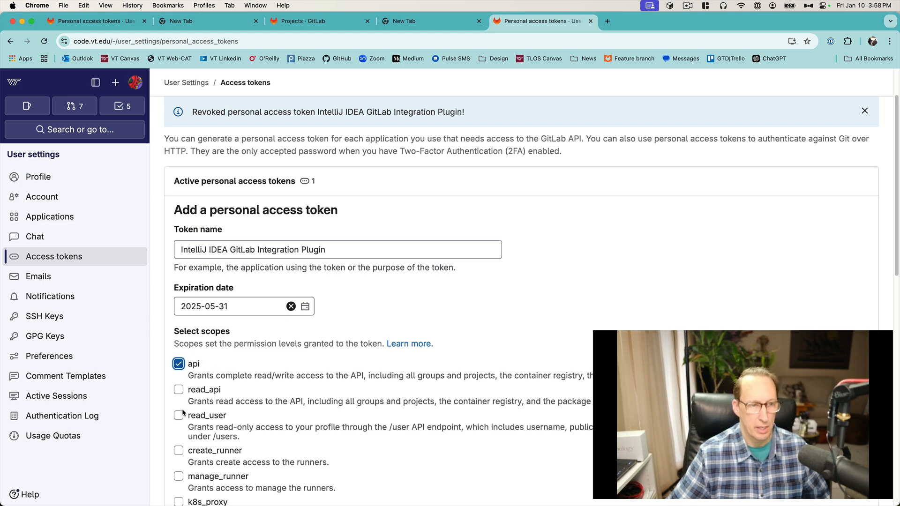
pyautogui.scroll(-1, 291, 415)
pyautogui.scroll(-2, 291, 416)
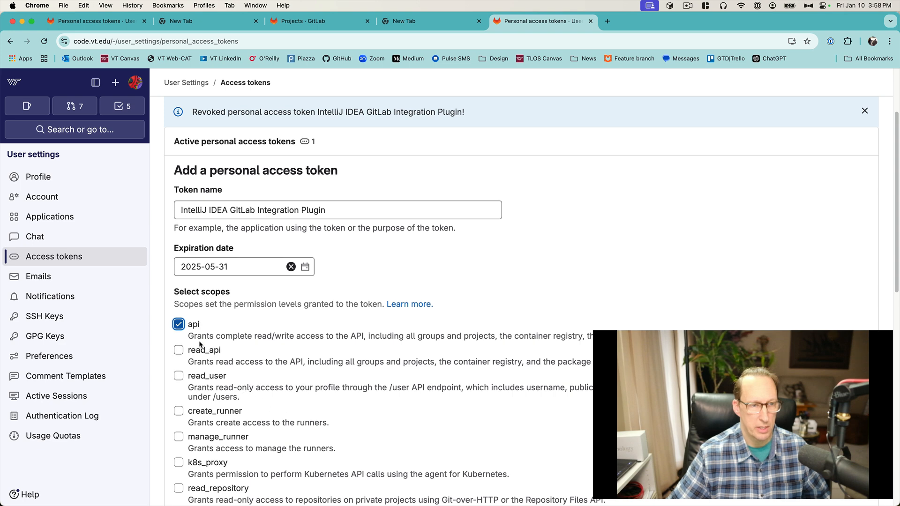
pyautogui.click(179, 377)
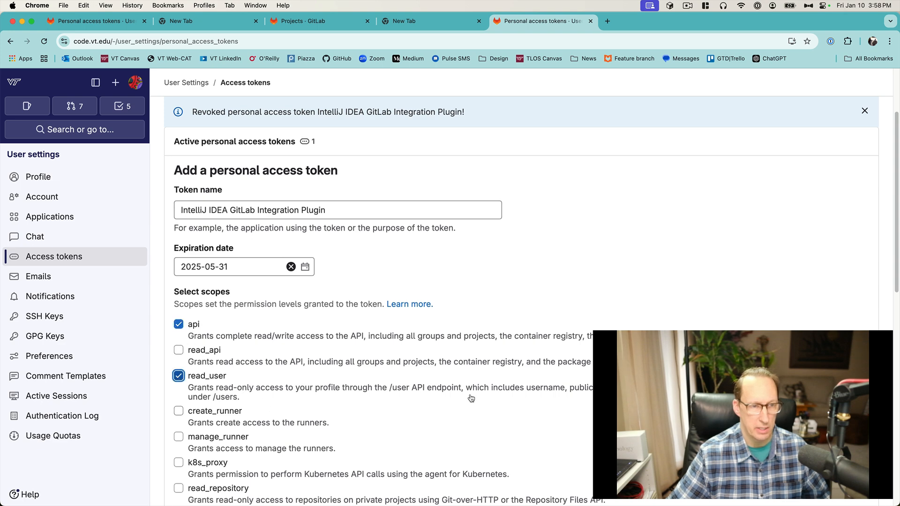
# Step: Create the personal access token
pyautogui.scroll(-10, 470, 398)
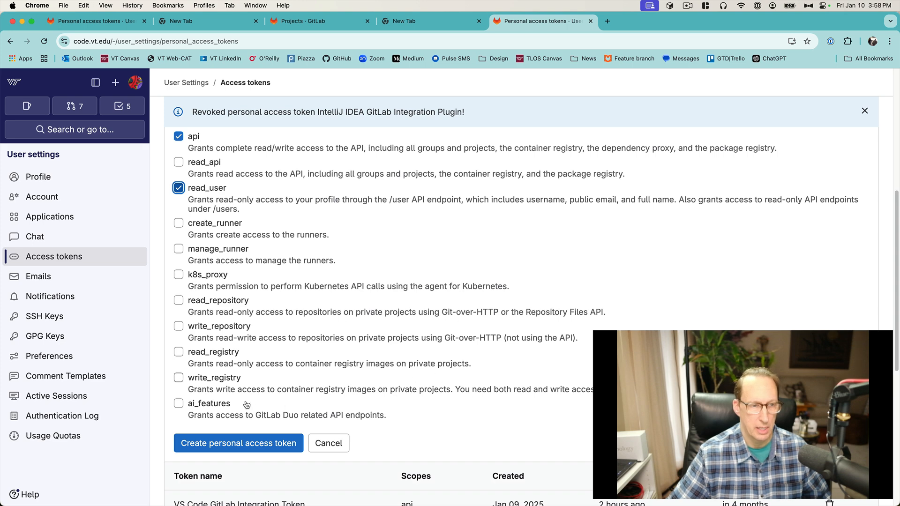
pyautogui.click(224, 445)
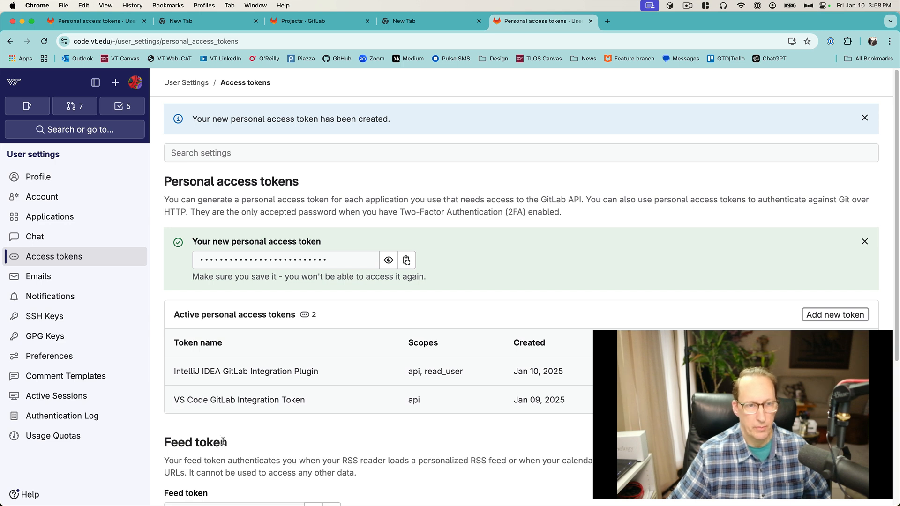
# Step: Copy the new personal access token into IntelliJ's Add GitLab Account token field, log in, and apply the GitLab settings
pyautogui.click(406, 261)
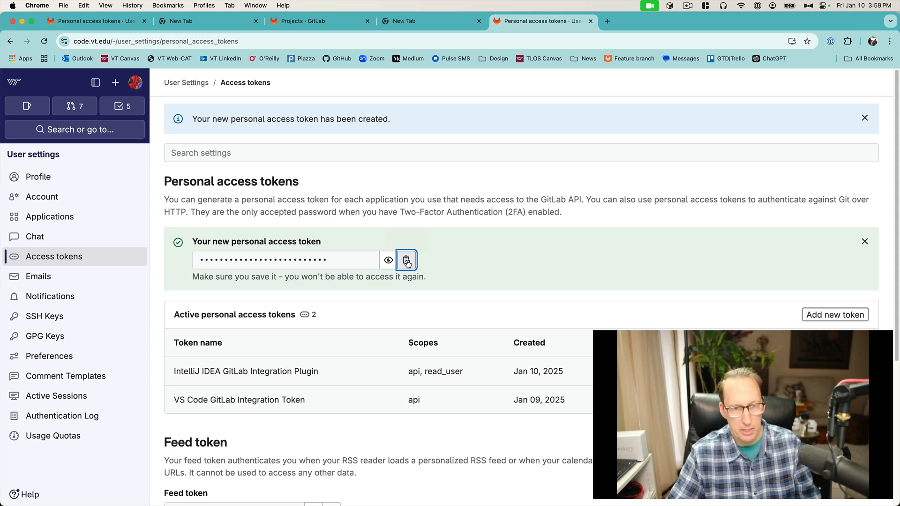
pyautogui.scroll(-5, 598, 326)
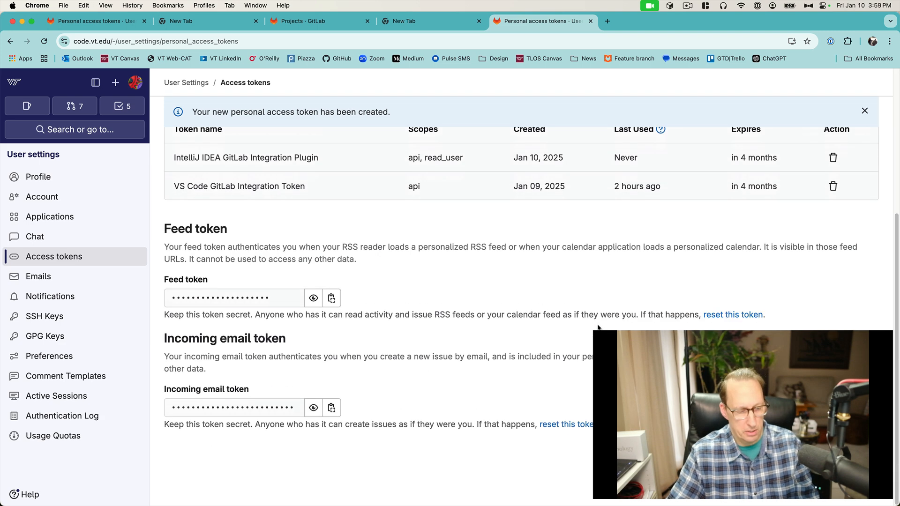
pyautogui.press('super+Tab')
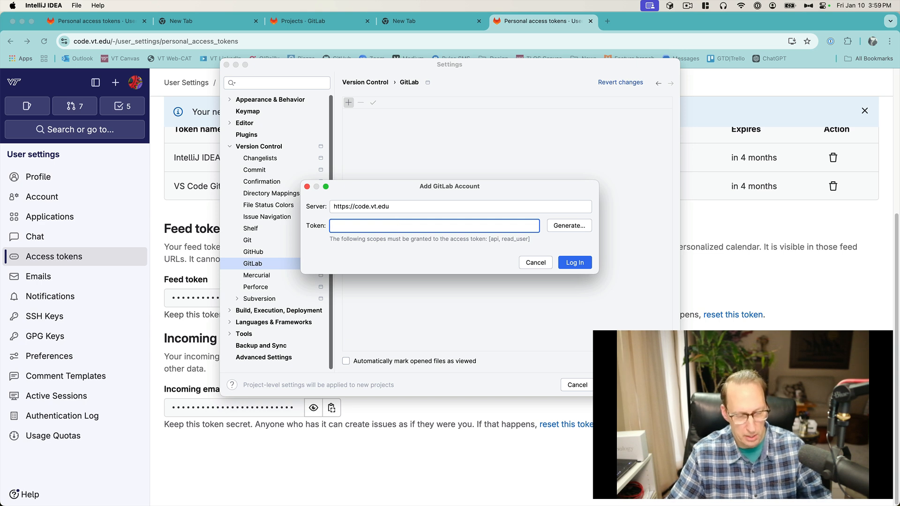
pyautogui.press('super+v')
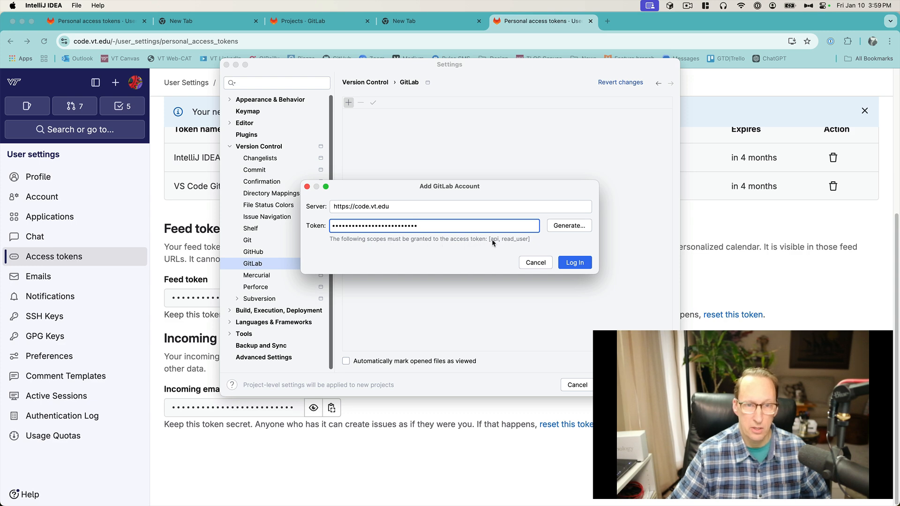
pyautogui.press('super+Tab')
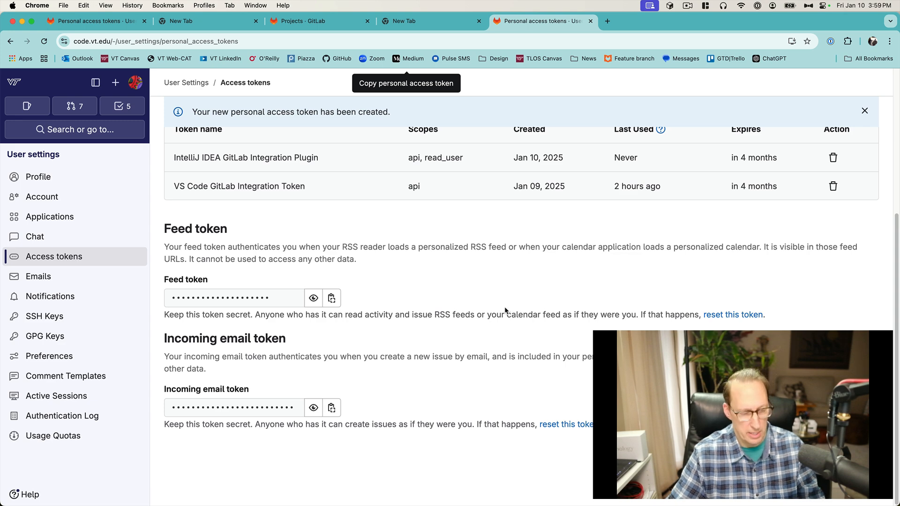
pyautogui.press('super+Tab')
pyautogui.press('super+v')
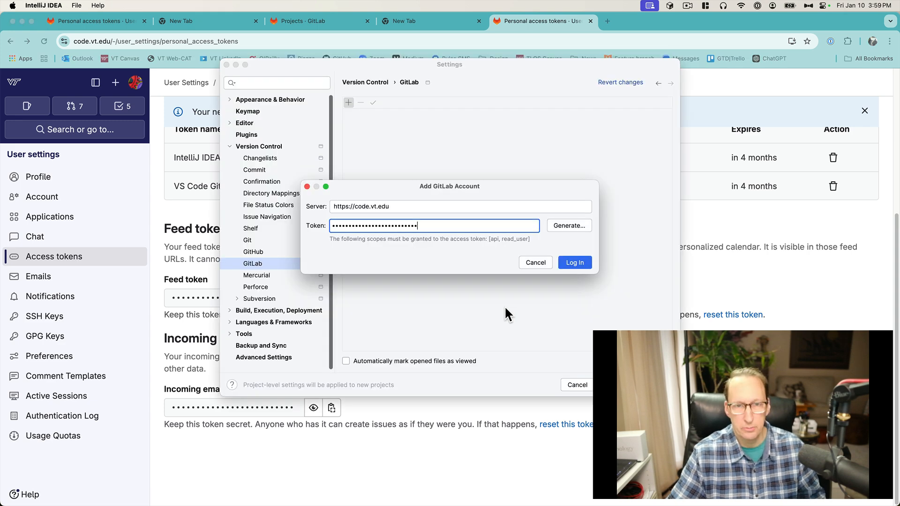
pyautogui.click(574, 265)
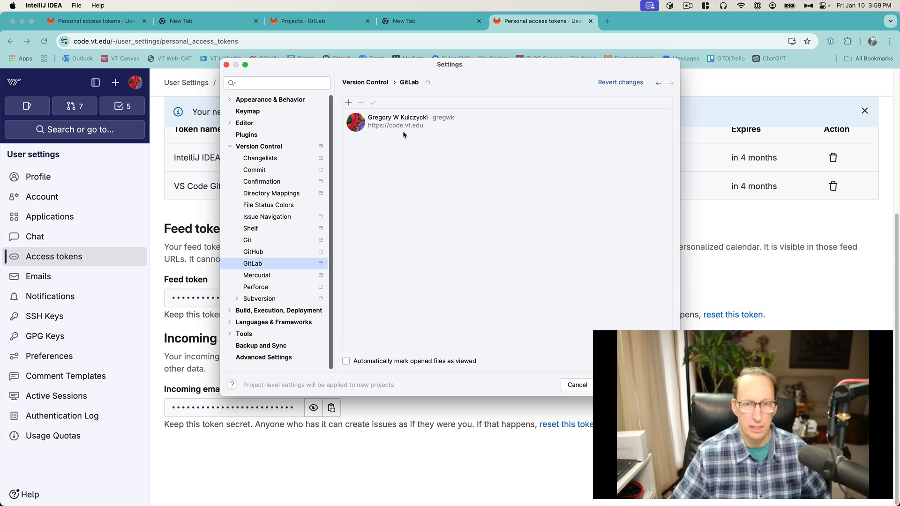
pyautogui.click(617, 385)
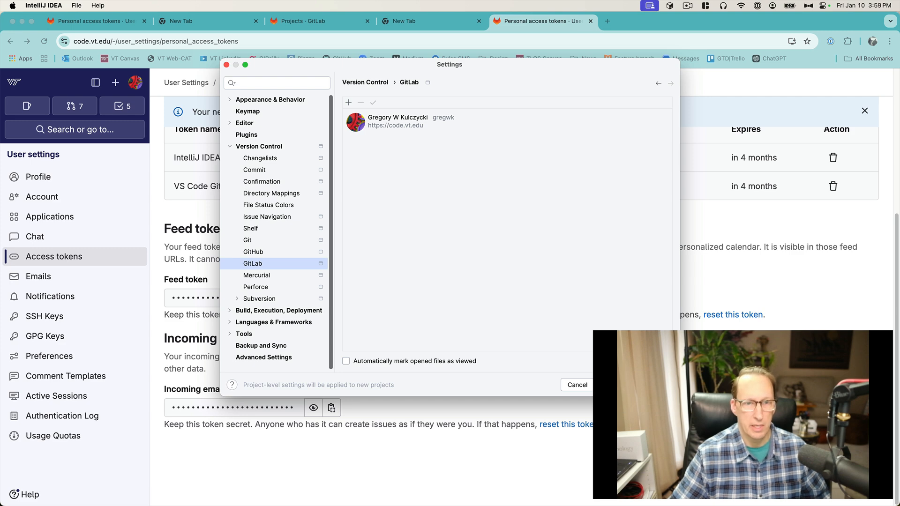
pyautogui.click(656, 385)
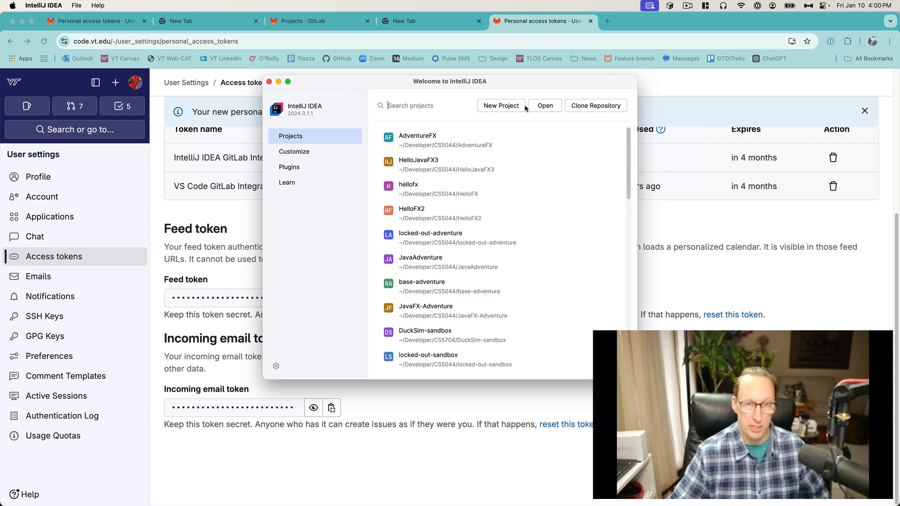
# Step: Browse the code.vt.edu GitLab repositories available in the Clone Repository dialog, then cancel and close the welcome window
pyautogui.click(597, 105)
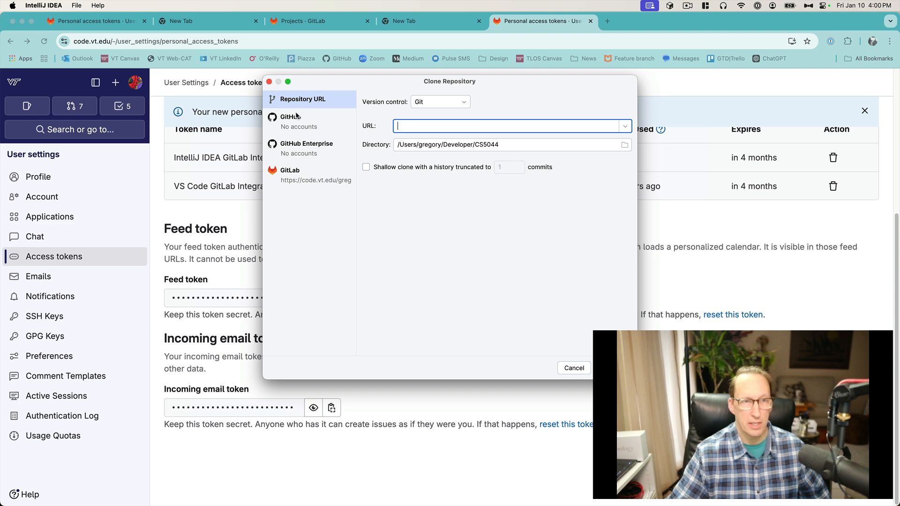
pyautogui.click(294, 177)
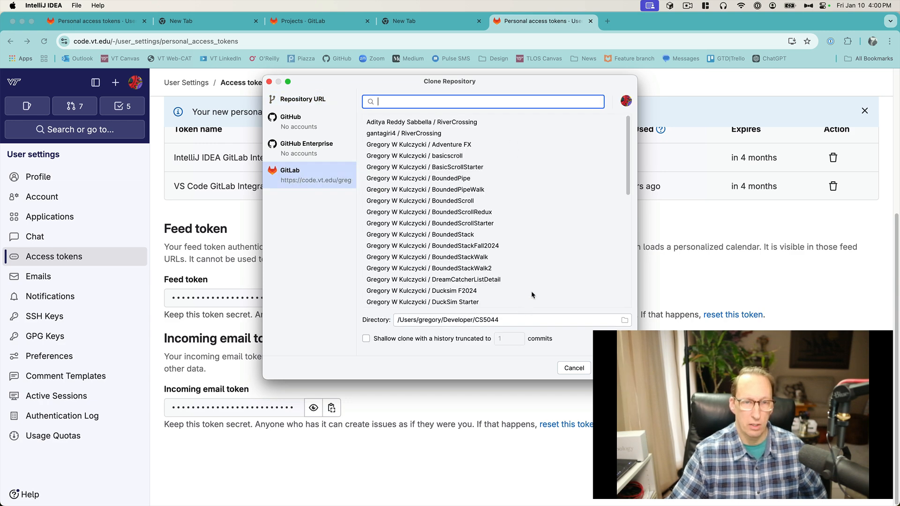
pyautogui.scroll(-5, 530, 289)
pyautogui.scroll(5, 530, 288)
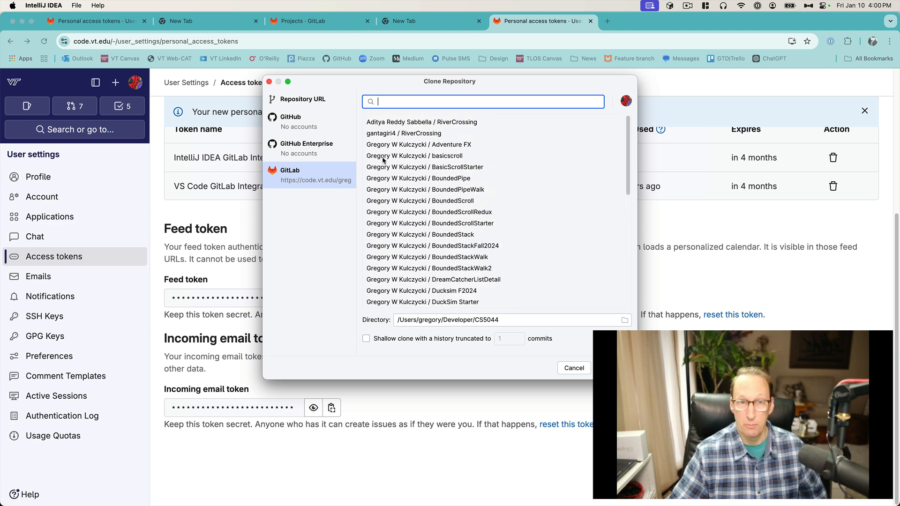
pyautogui.click(570, 366)
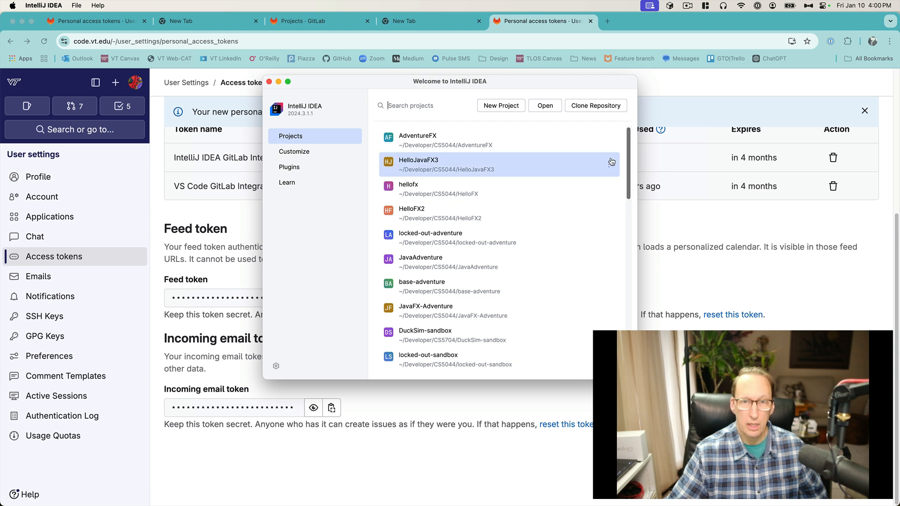
pyautogui.click(269, 82)
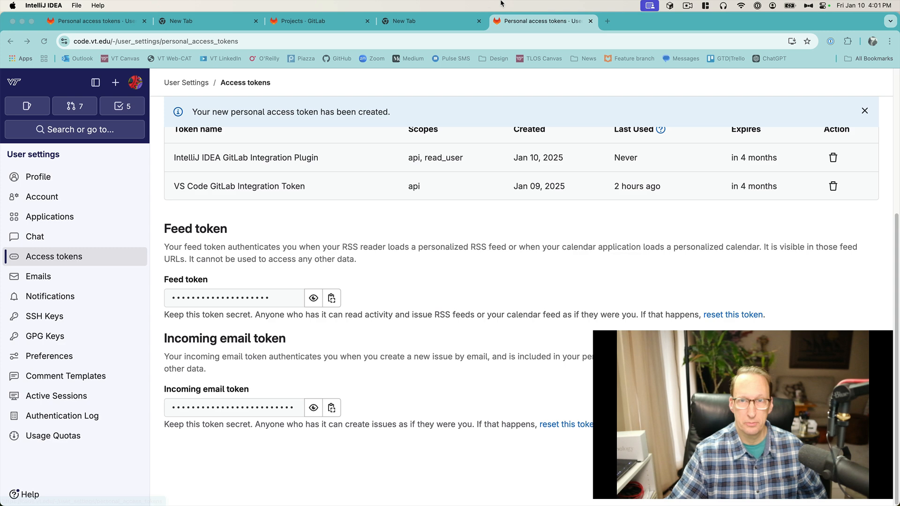
pyautogui.click(686, 8)
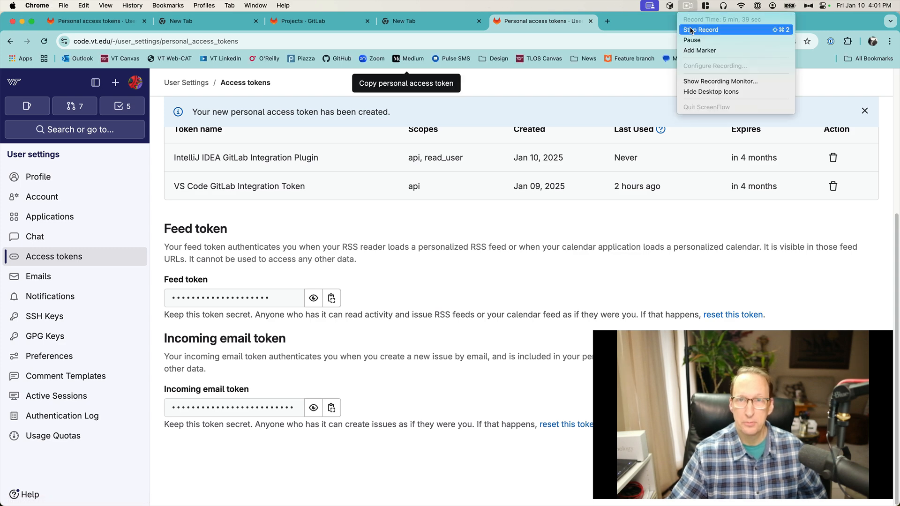